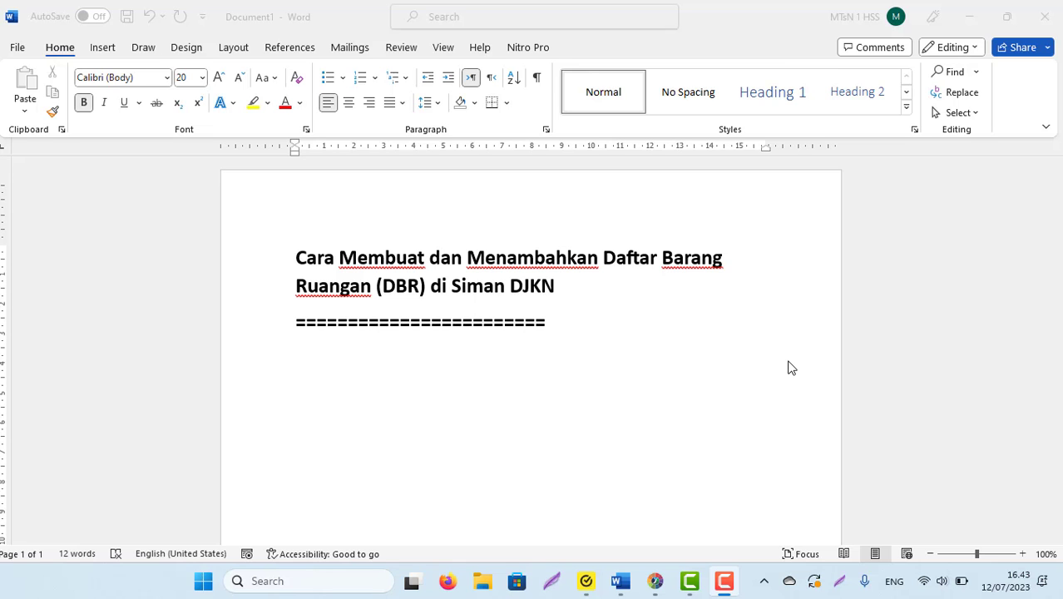
- Switch from the Word DBR tutorial document to the SIMAN LAUNCHER window
left_click(655, 581)
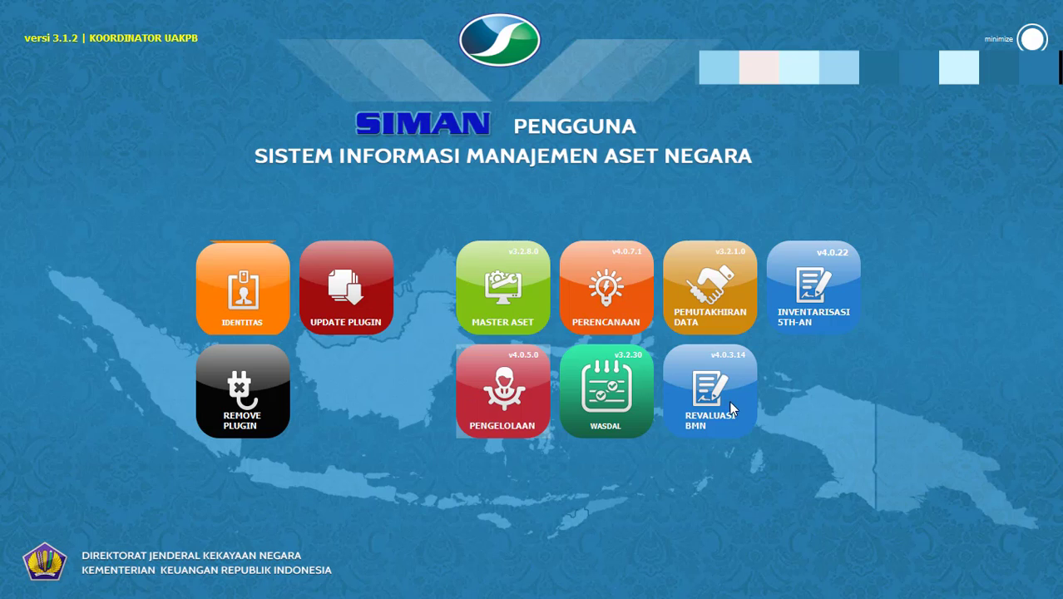
- Launch the Master Aset module (v3.2.8.0) from its launcher tile
left_click(501, 295)
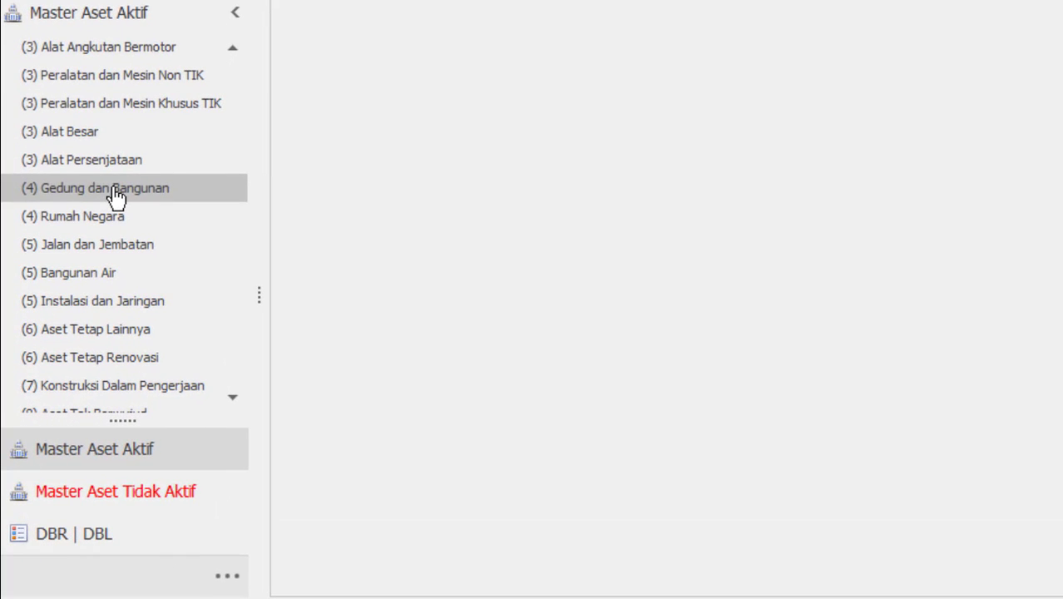
- Open Bangunan Gedung Laboratorium Permanen under (4) Gedung dan Bangunan and view its empty Lantai dan Ruangan tab
left_click(114, 195)
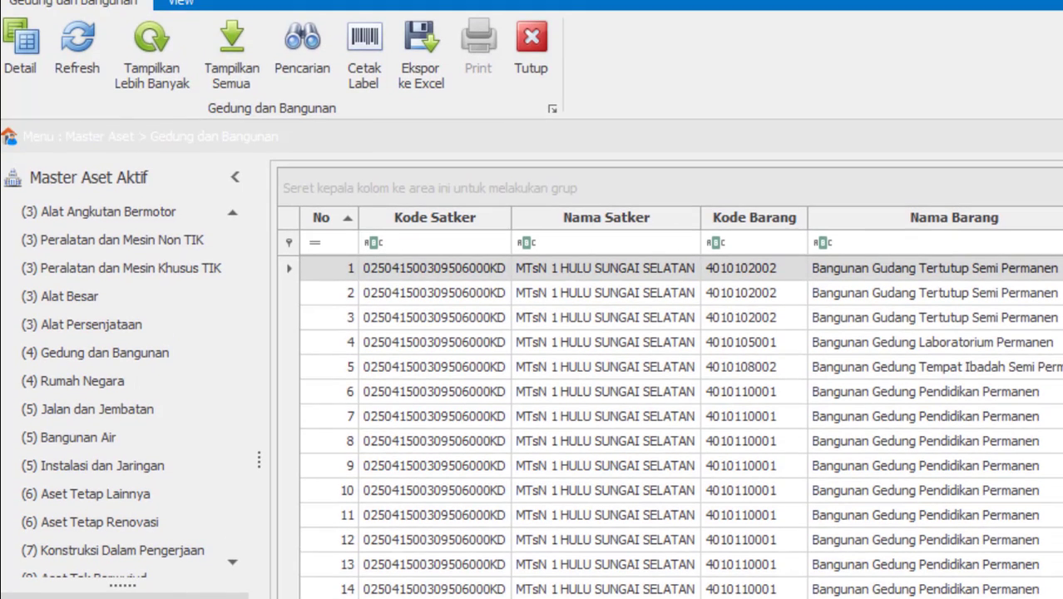
left_click(971, 344)
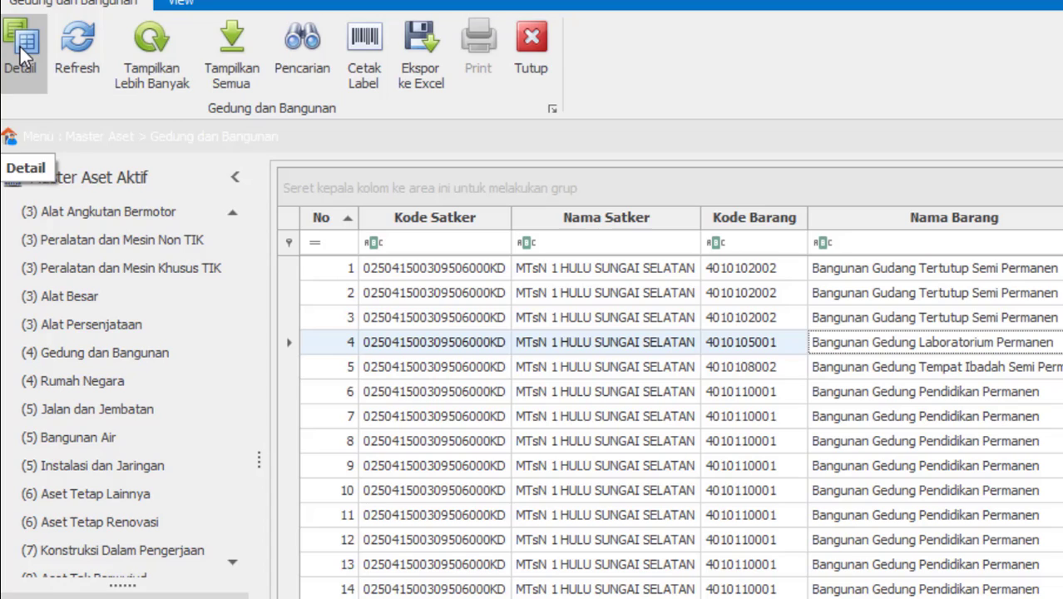
left_click(754, 347)
double_click(754, 346)
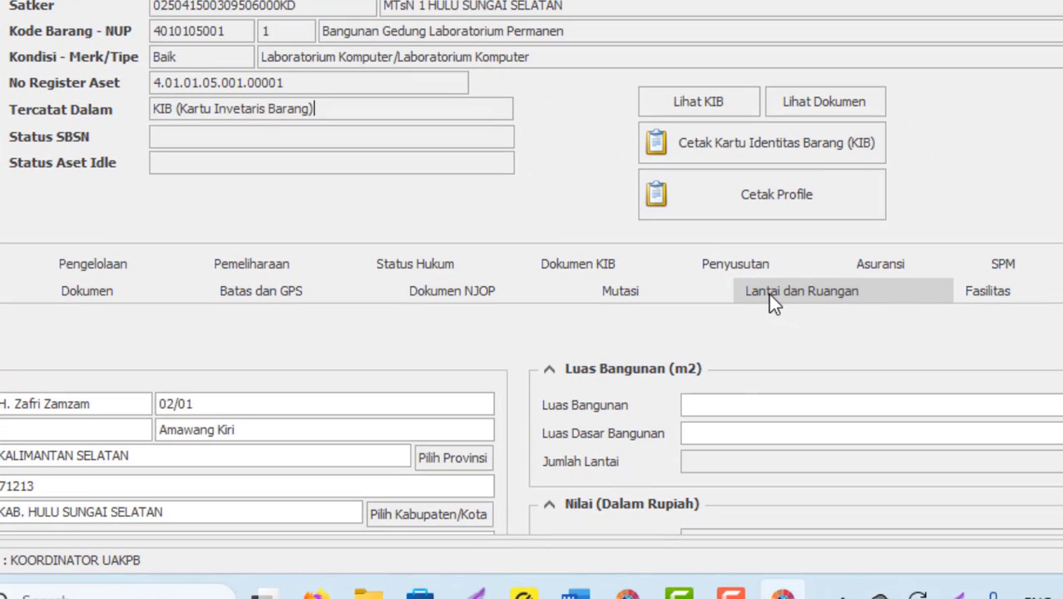
left_click(769, 293)
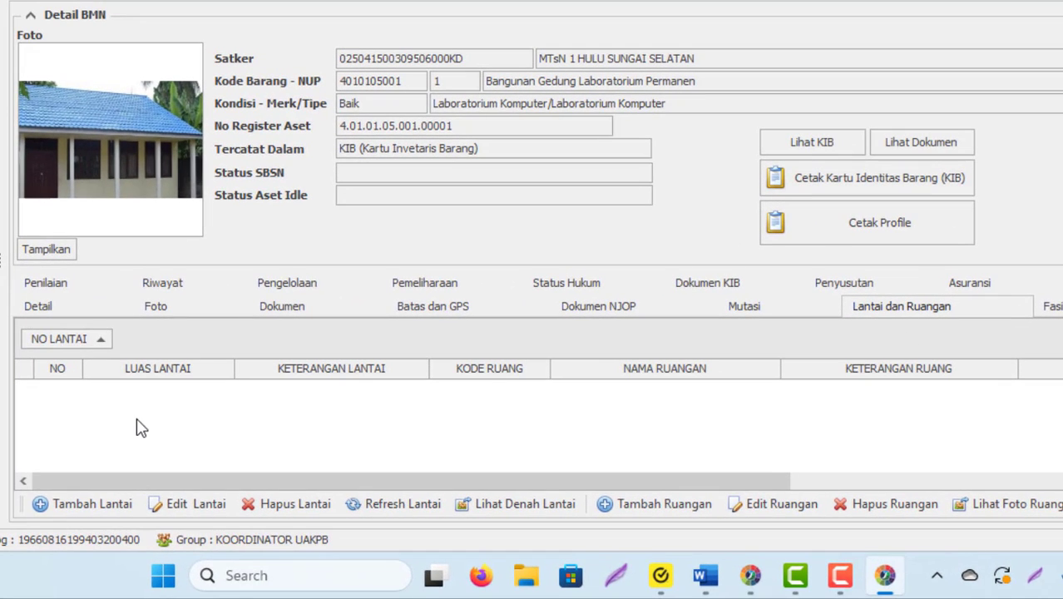
- Add a new floor with No Lantai 1 and Luas 70
left_click(73, 505)
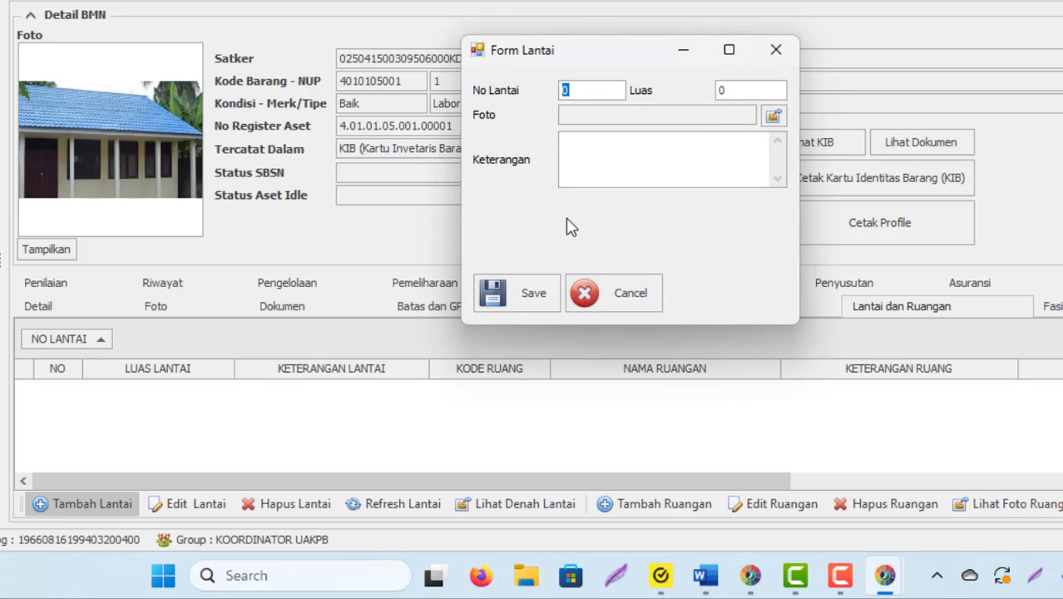
left_click(581, 90)
double_click(581, 90)
type("1")
left_click(741, 94)
double_click(715, 96)
type("70")
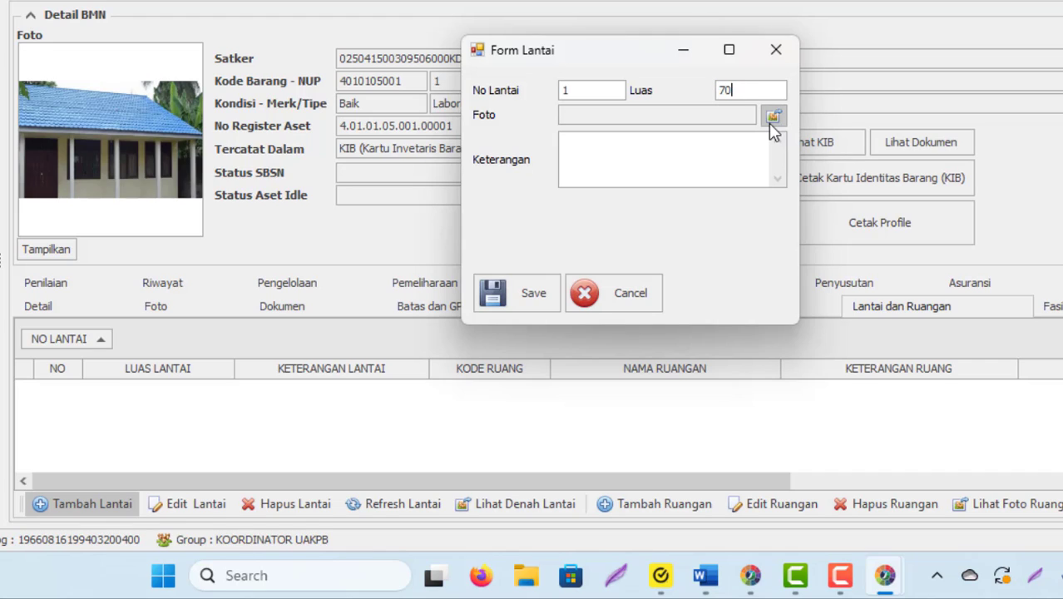
- Attach D:\lantai lab.jpg as the floor photo and save the floor
left_click(773, 117)
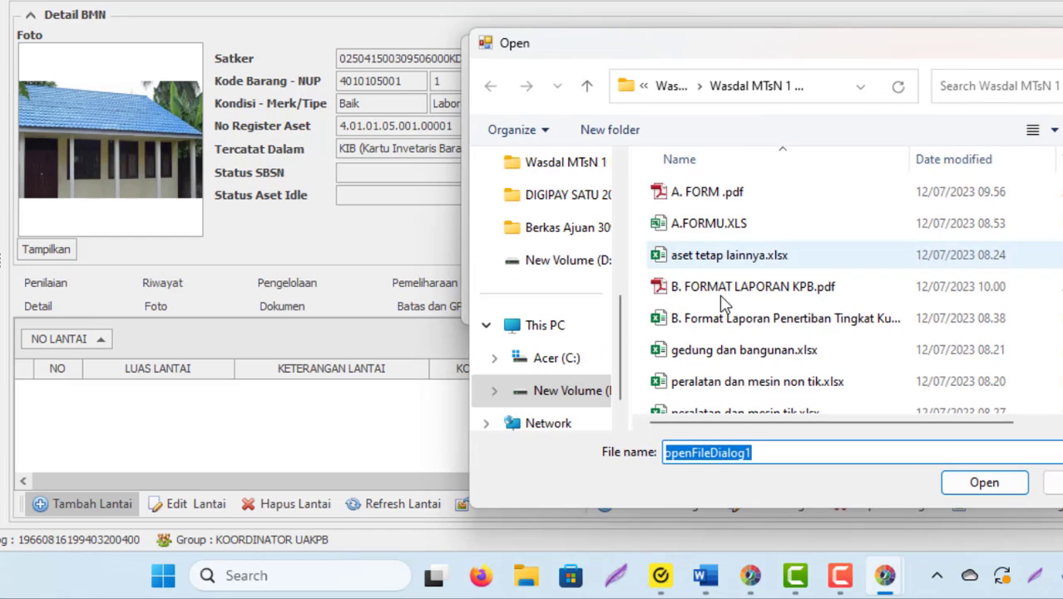
left_click(556, 260)
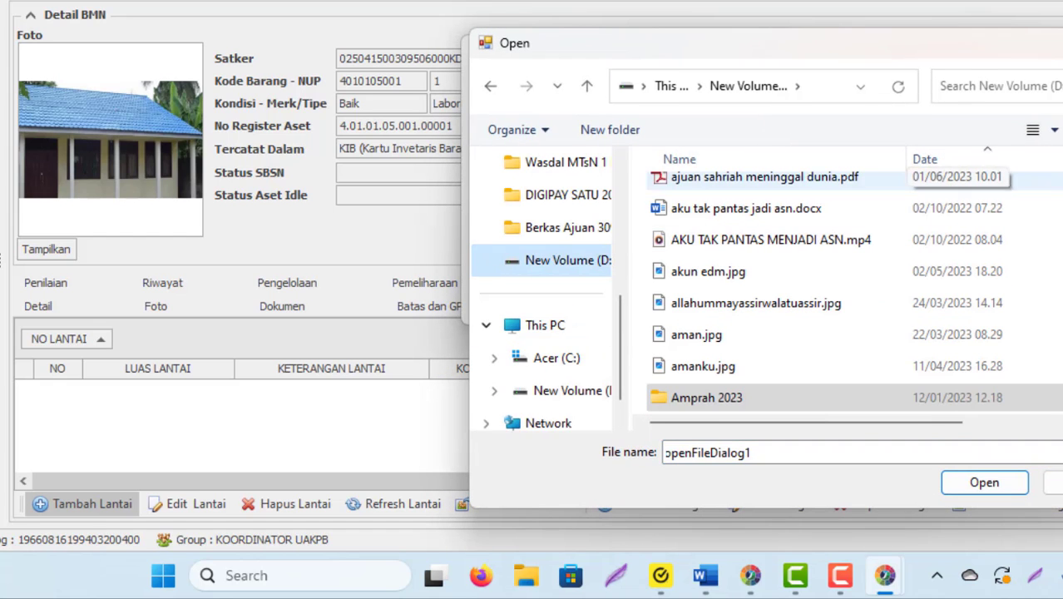
left_click(1058, 159)
left_click(931, 350)
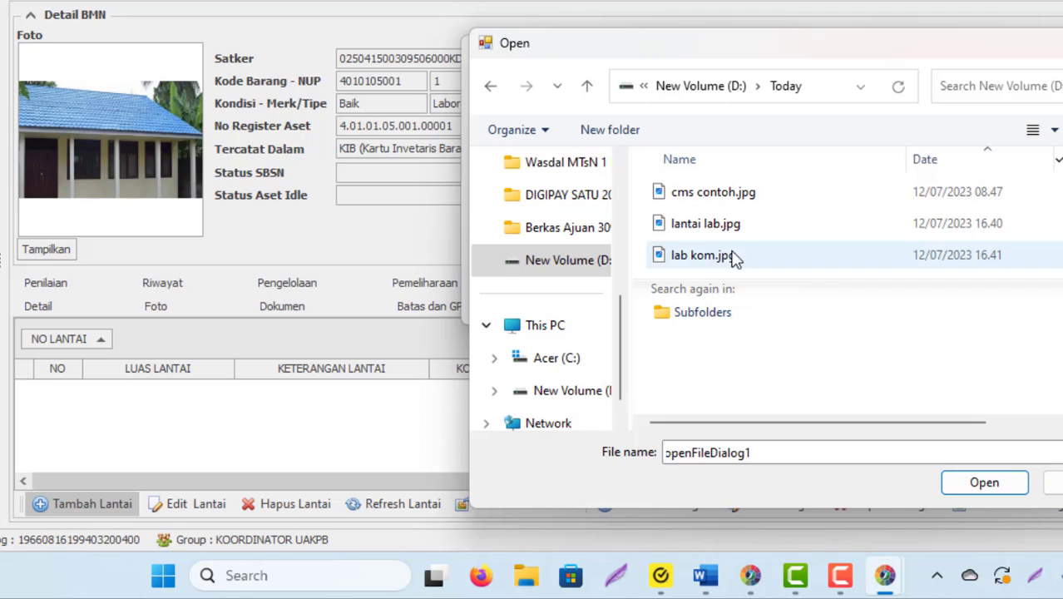
double_click(681, 225)
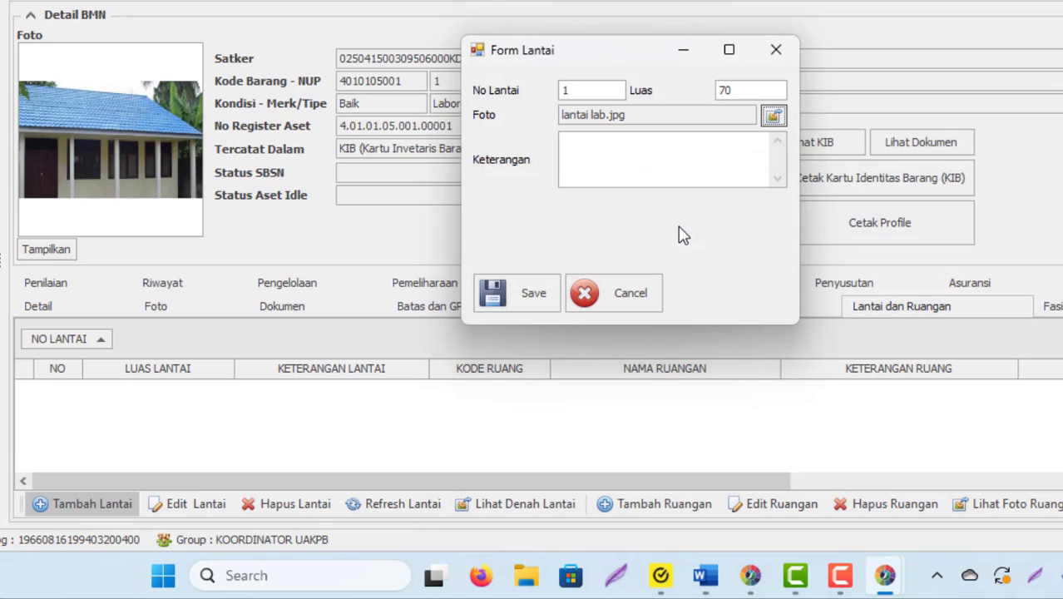
left_click(596, 166)
left_click(503, 303)
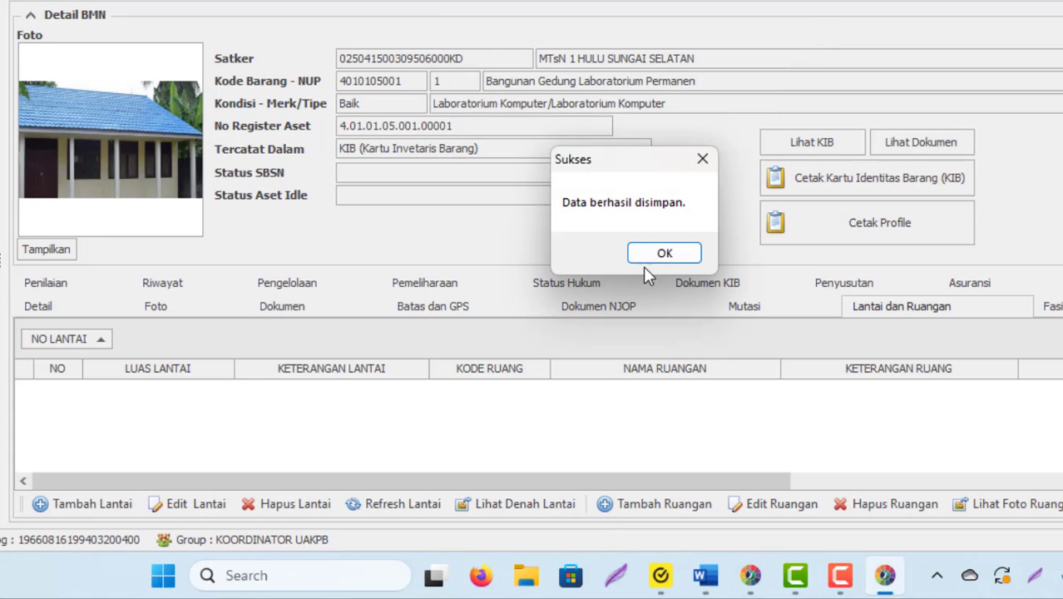
left_click(660, 252)
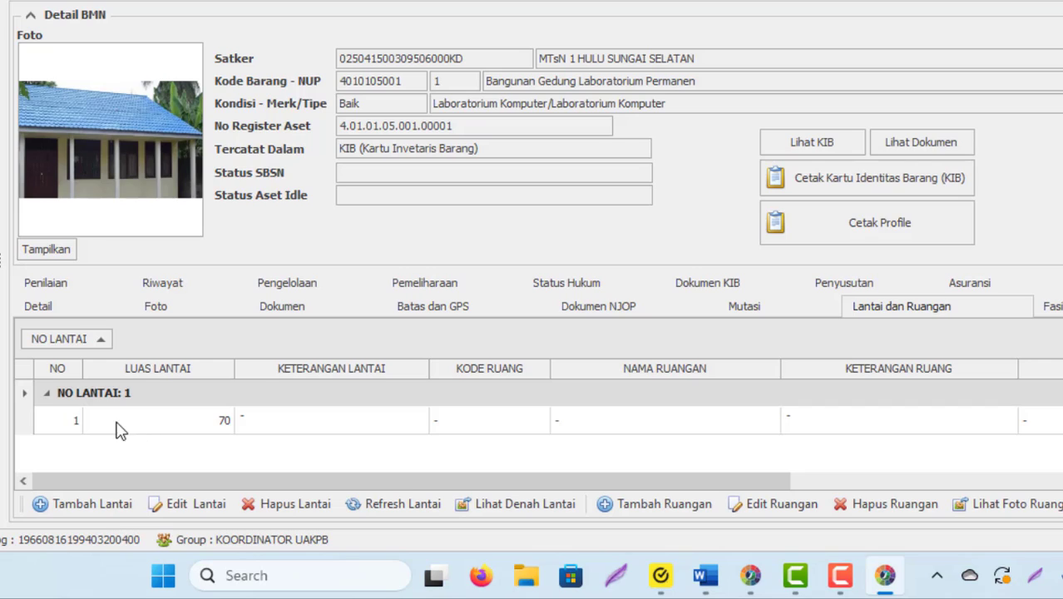
left_click(84, 424)
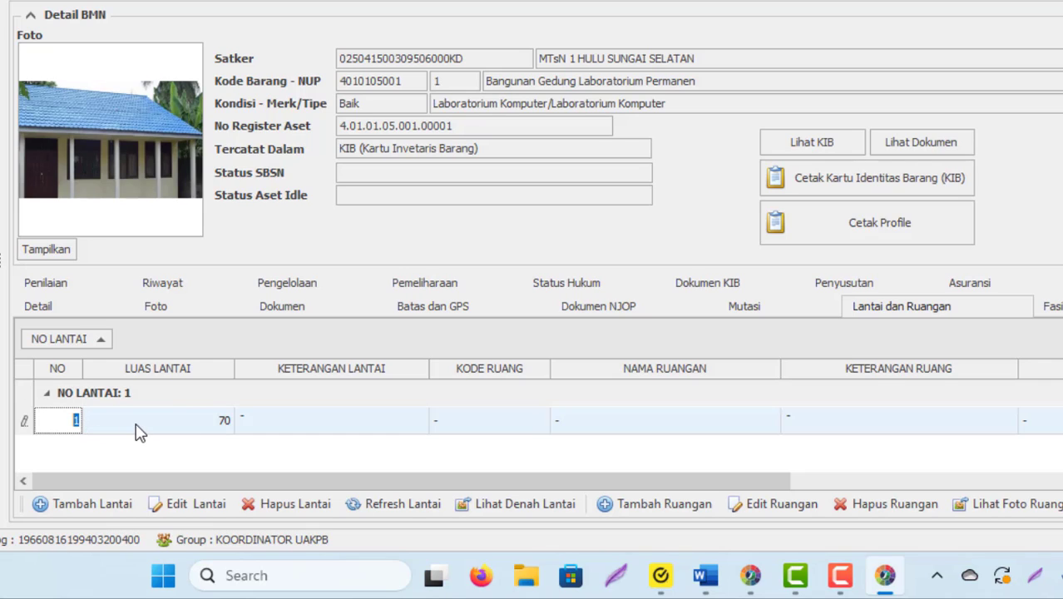
left_click(80, 395)
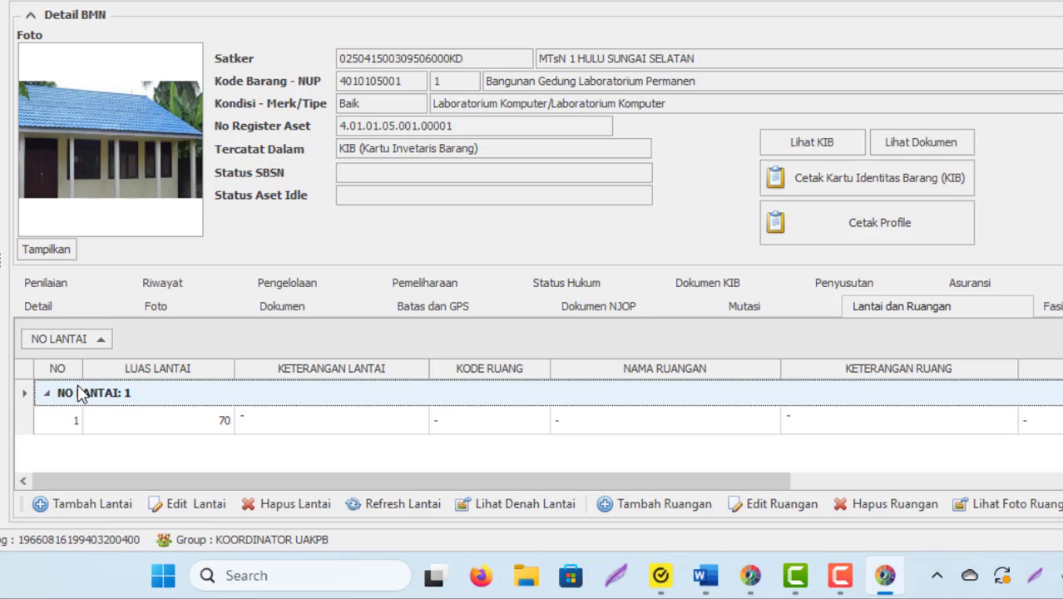
left_click(78, 417)
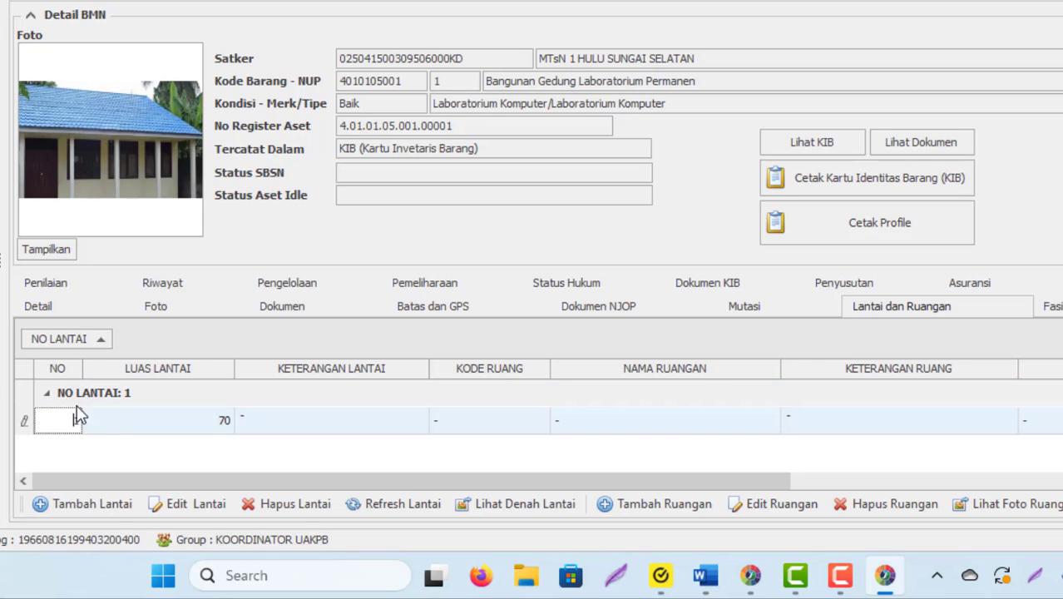
left_click(63, 398)
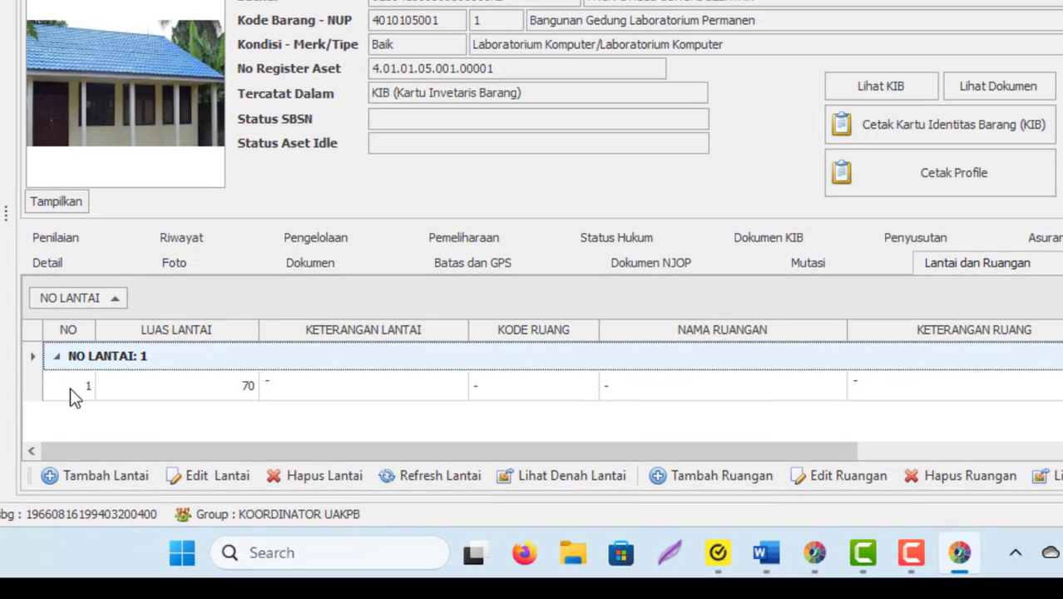
left_click(65, 415)
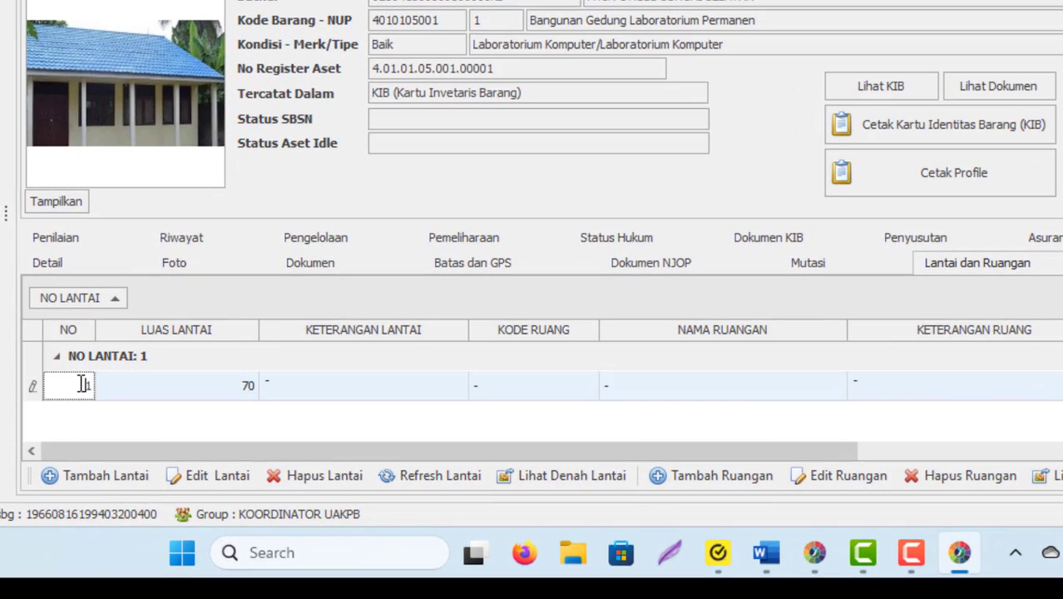
left_click(66, 364)
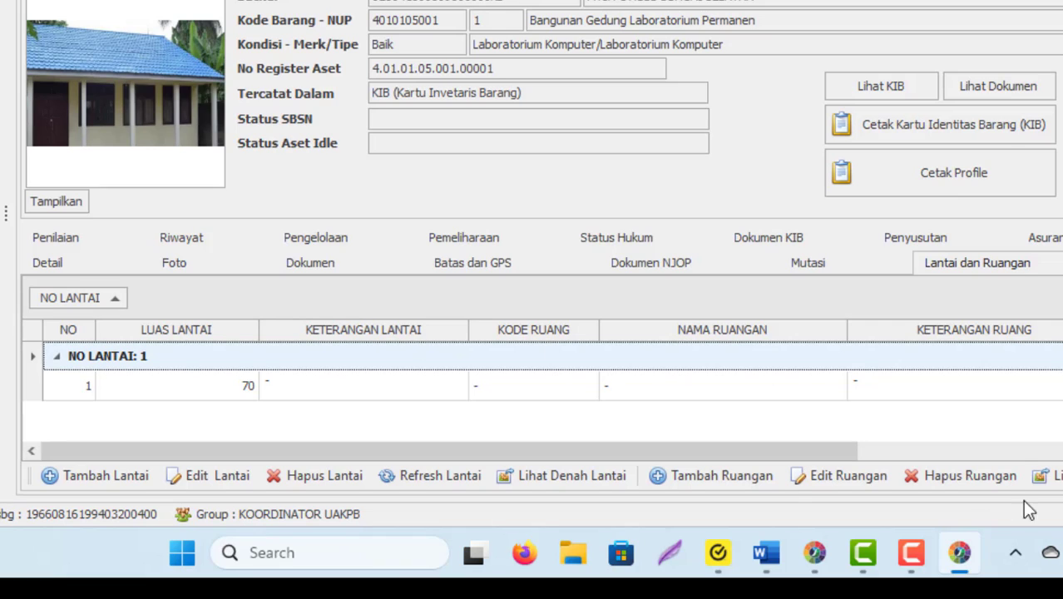
- Enter room code LAB 001 and name Laboratorium Komputer for floor 1
left_click(681, 475)
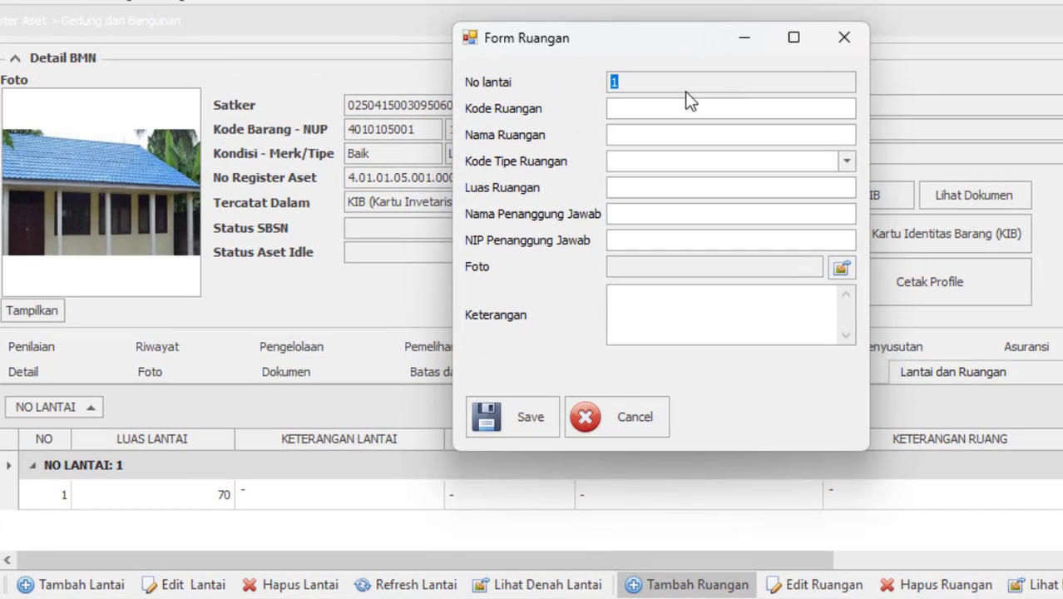
left_click(678, 83)
key("shift+Home")
left_click(655, 86)
left_click(635, 107)
type("LAB 001")
left_click(613, 134)
type("La")
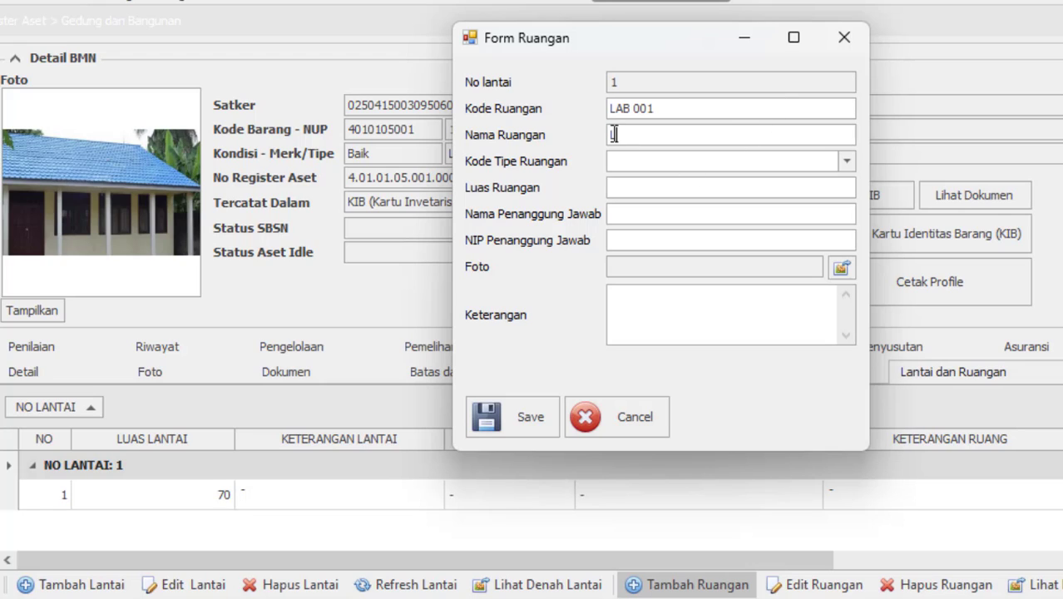
type("boratorium Komputer")
- Set the room type to Ruang Laboratorium and the area to 79
left_click(846, 163)
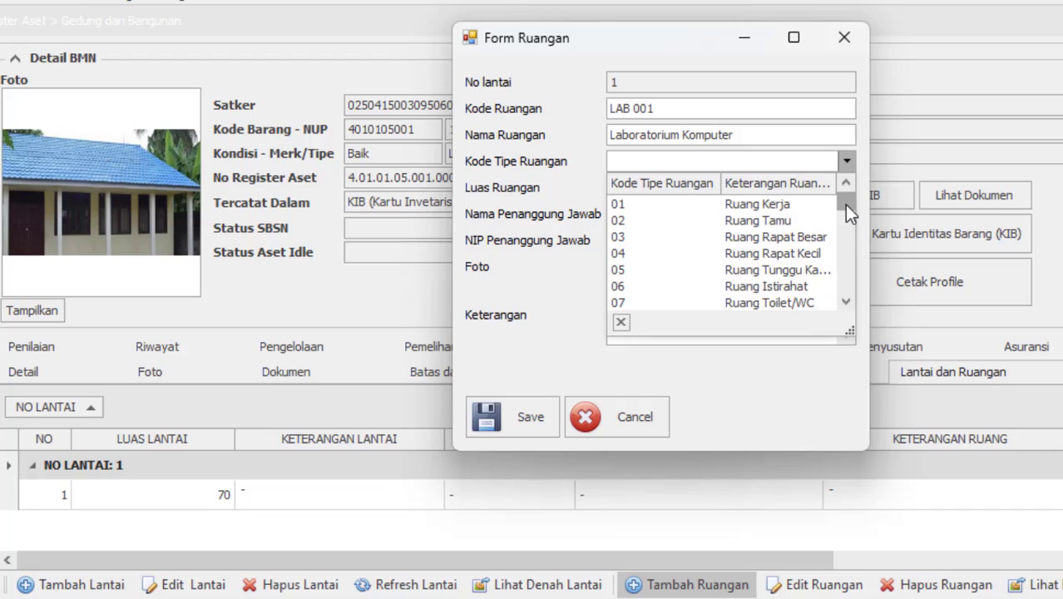
left_click_drag(845, 205, 842, 235)
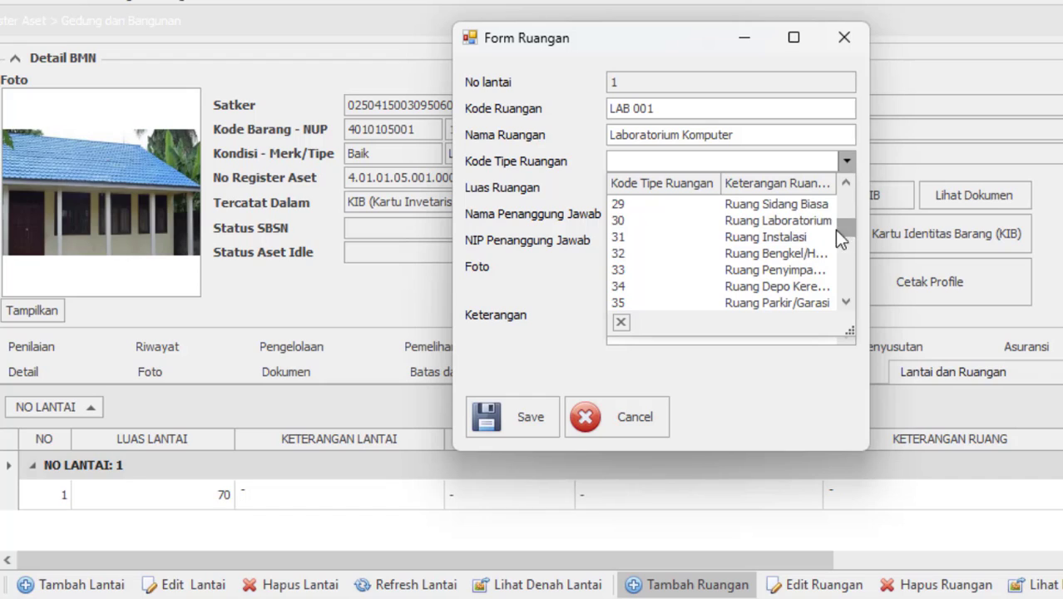
left_click(791, 223)
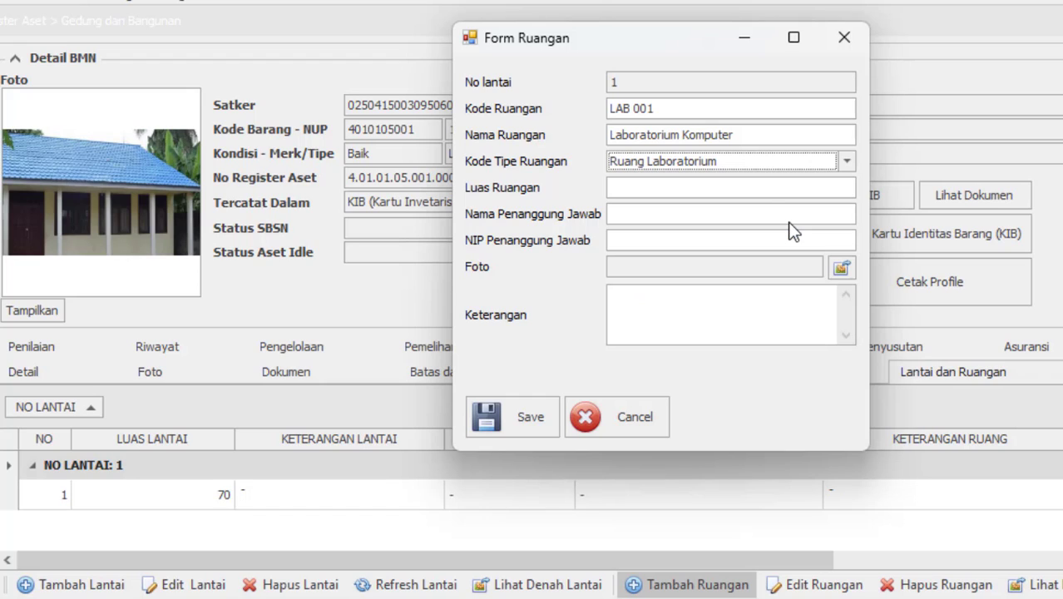
left_click(651, 188)
type("79")
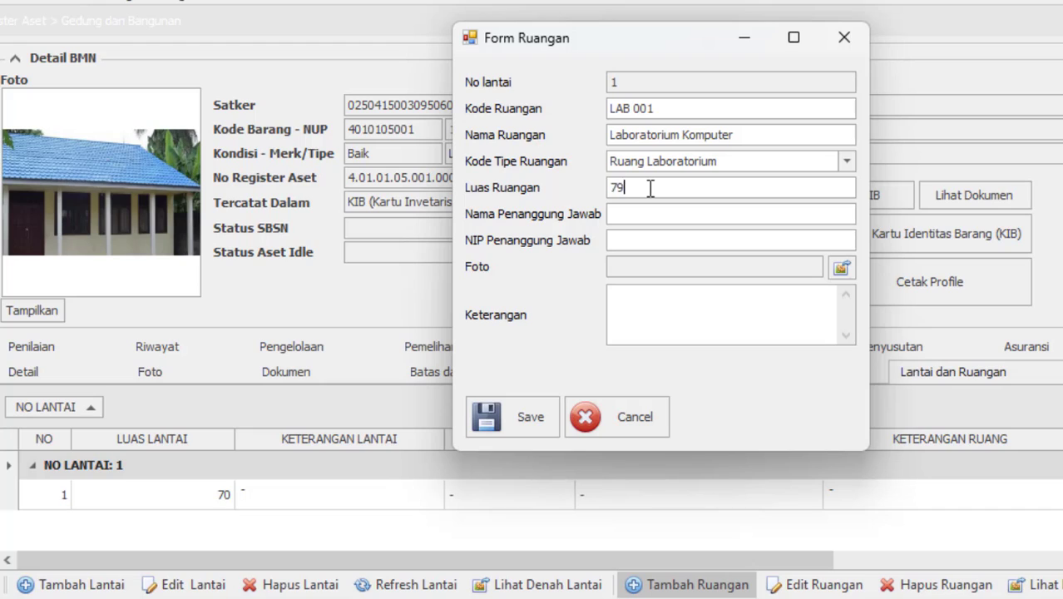
- Enter the responsible person's full name in Penanggung Jawab
left_click(642, 217)
type("m")
key("BackSpace")
type("muh")
key("BackSpace")
key("BackSpace")
key("BackSpace")
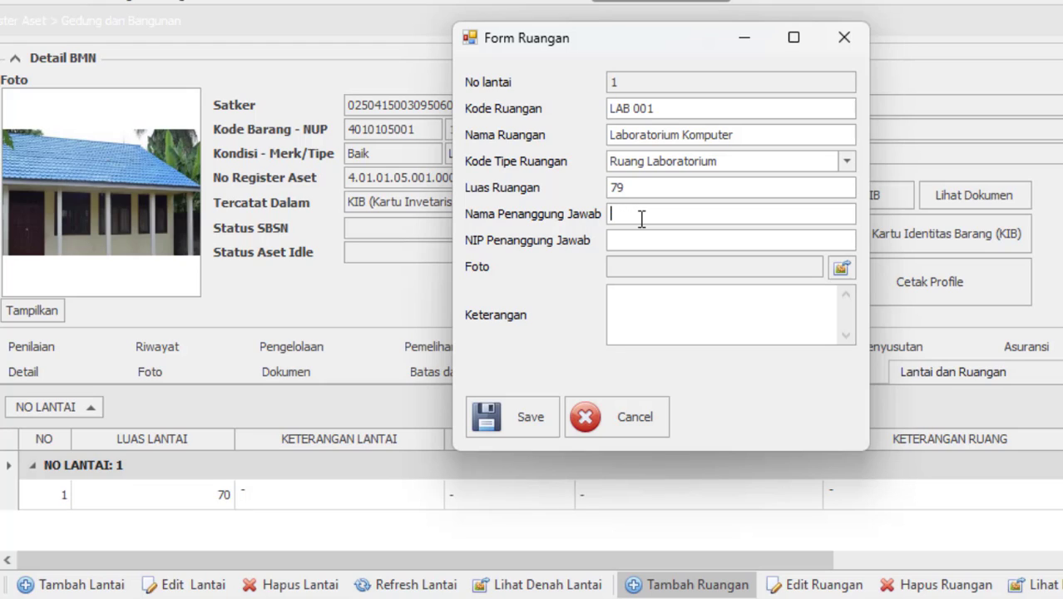
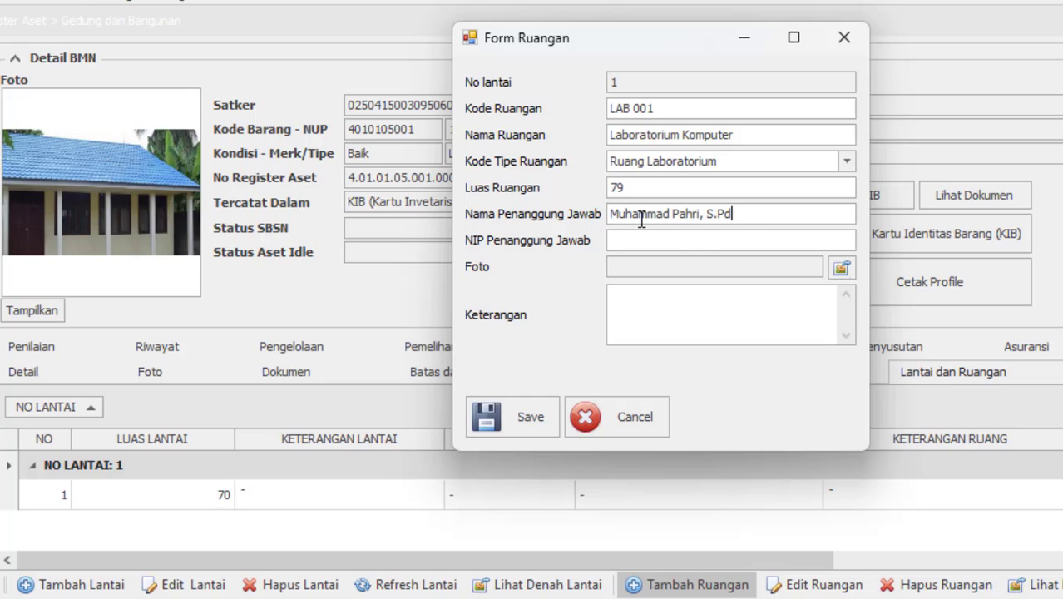
left_click(667, 242)
- Attach lab kom.jpg as the room photo and save the room record
left_click(840, 267)
scroll(832, 333, "up", 5)
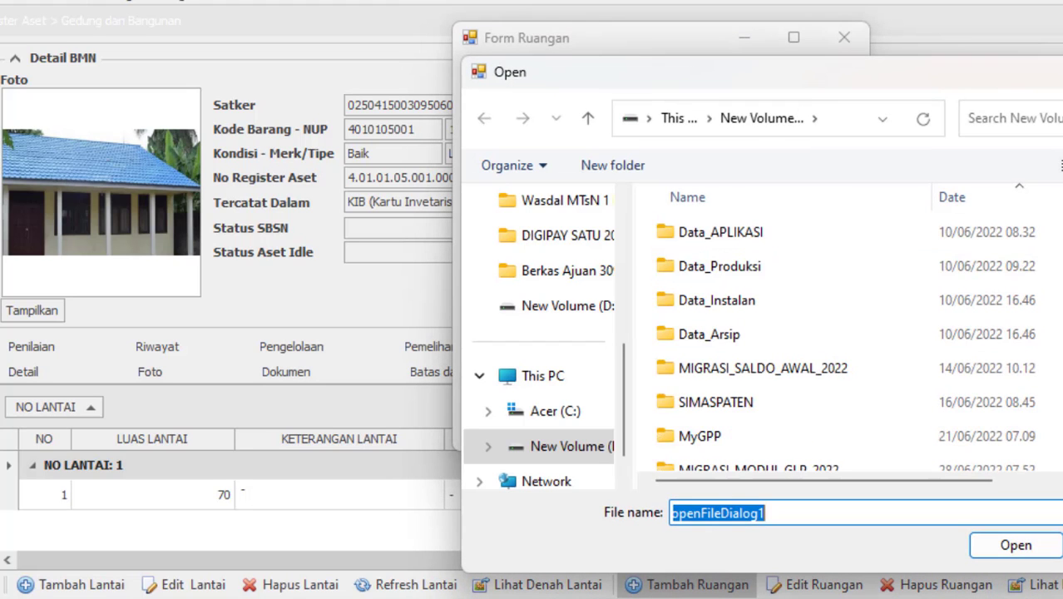
double_click(704, 298)
double_click(704, 298)
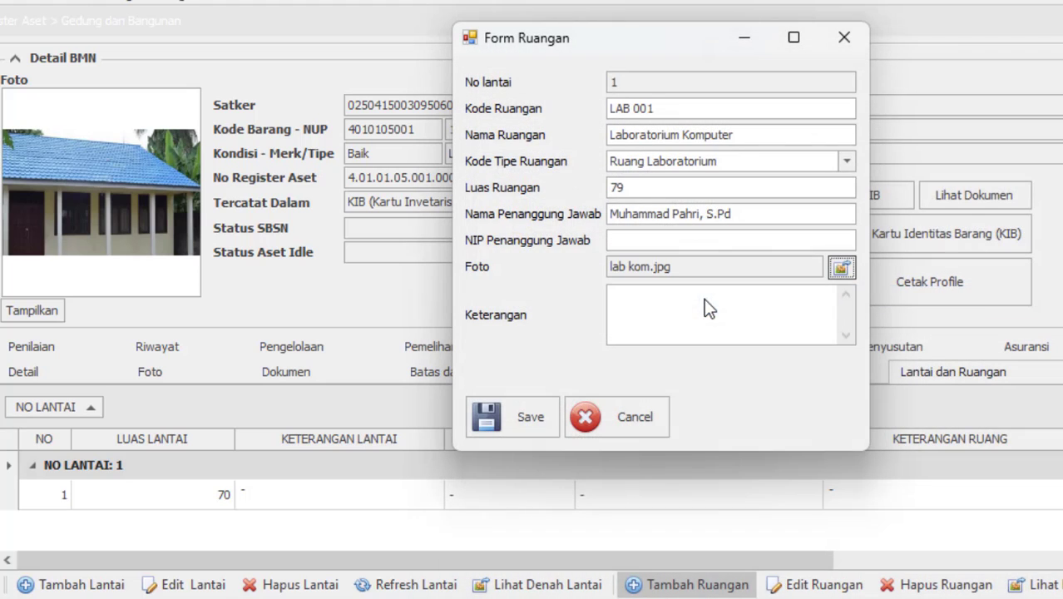
left_click(668, 318)
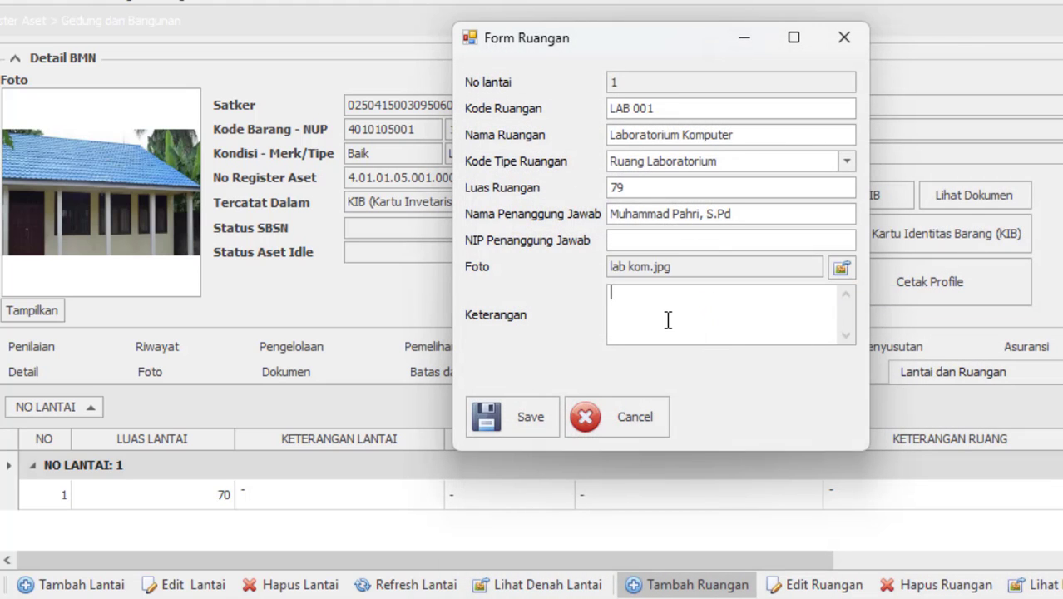
left_click(511, 423)
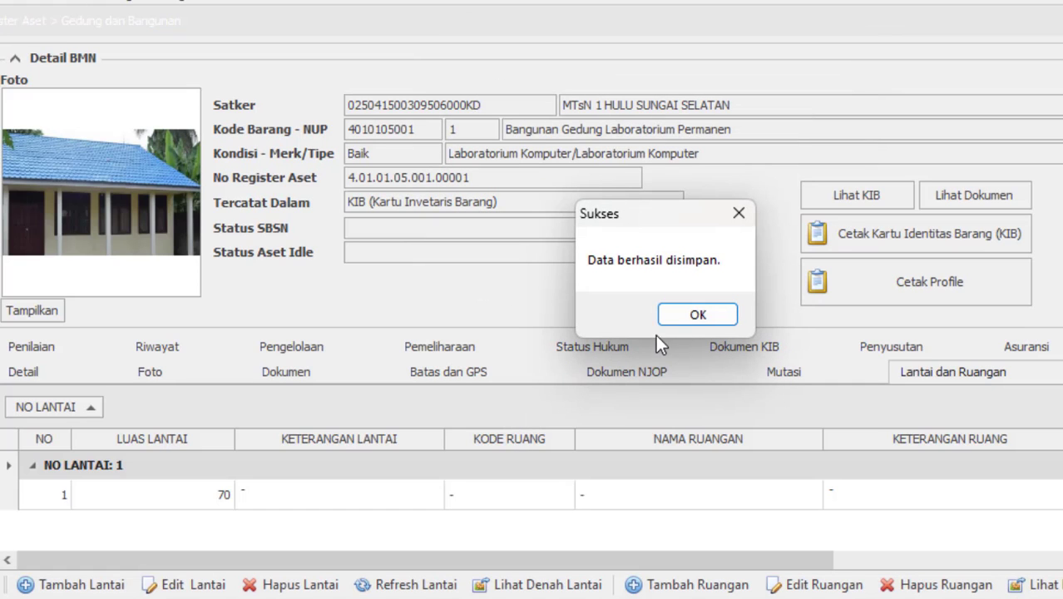
- Dismiss the Sukses message and scroll the grid to review LAB 001's columns under floor 1
left_click(695, 316)
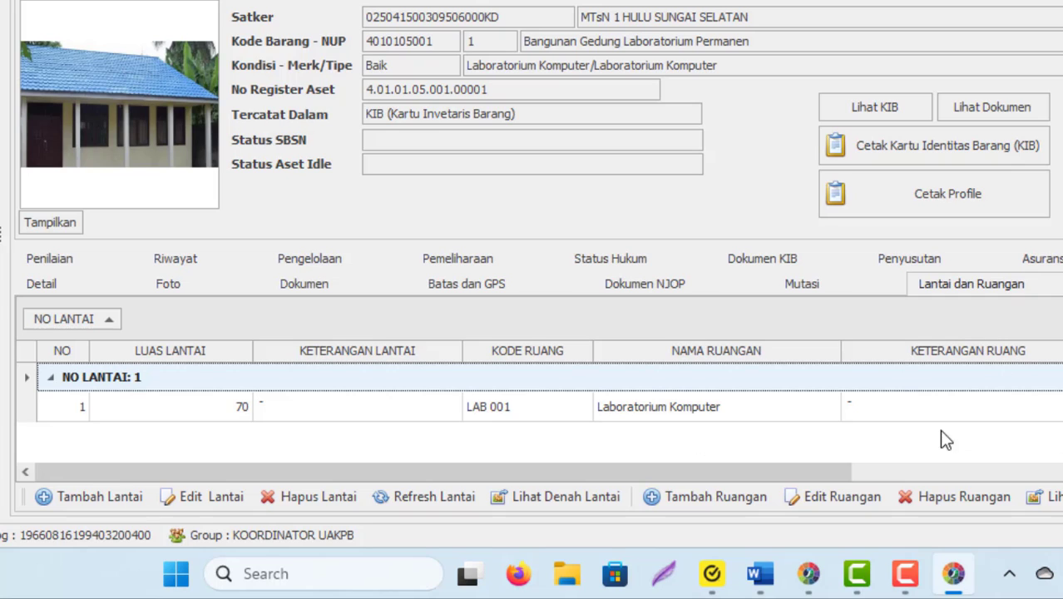
left_click_drag(727, 466, 1031, 391)
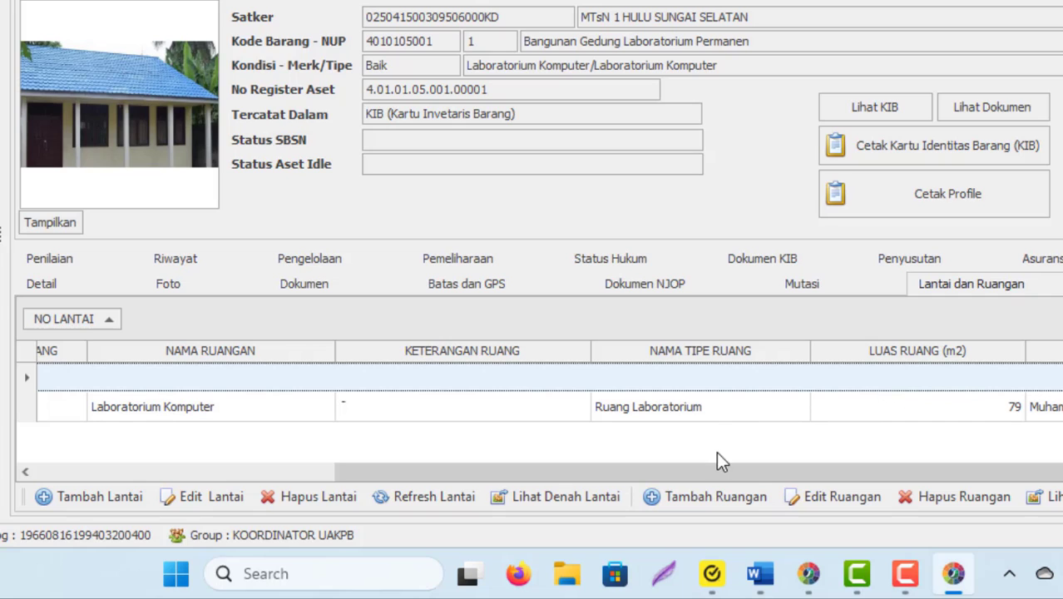
left_click_drag(743, 473, 1032, 496)
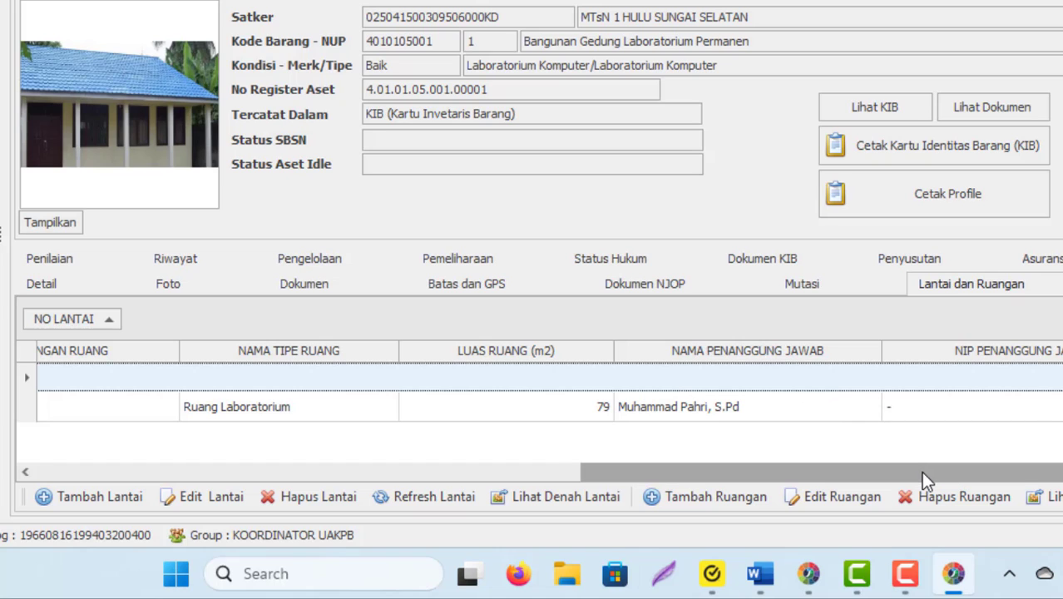
left_click_drag(921, 471, 494, 474)
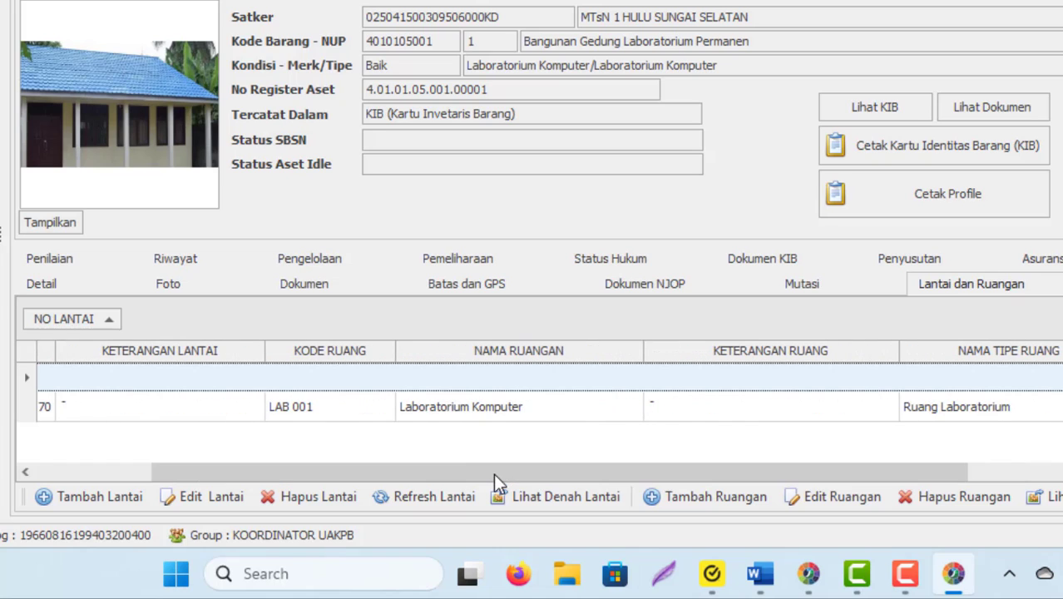
left_click(348, 400)
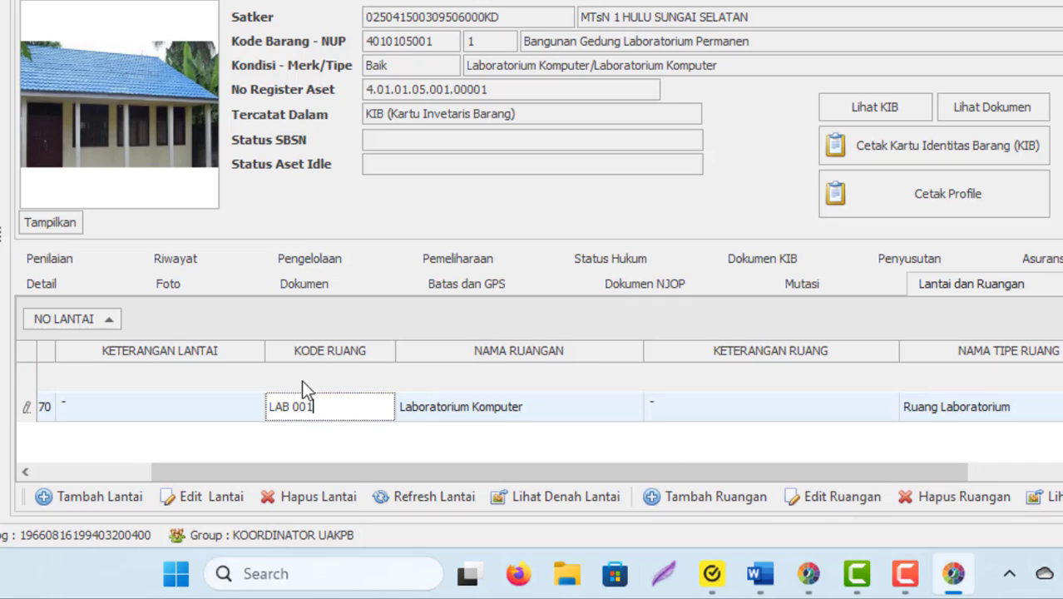
left_click(94, 379)
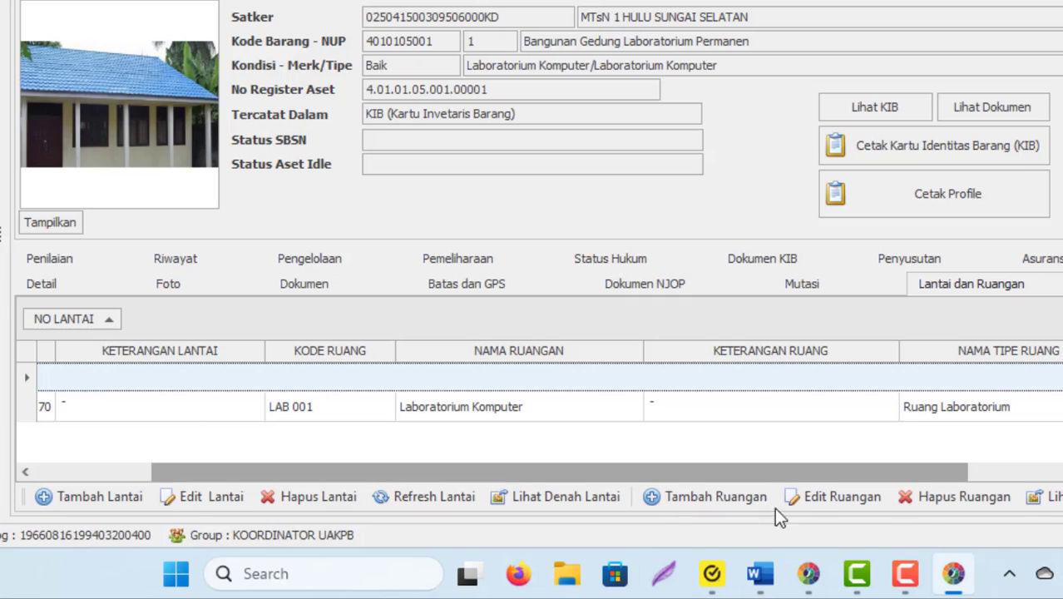
left_click_drag(764, 479, 379, 473)
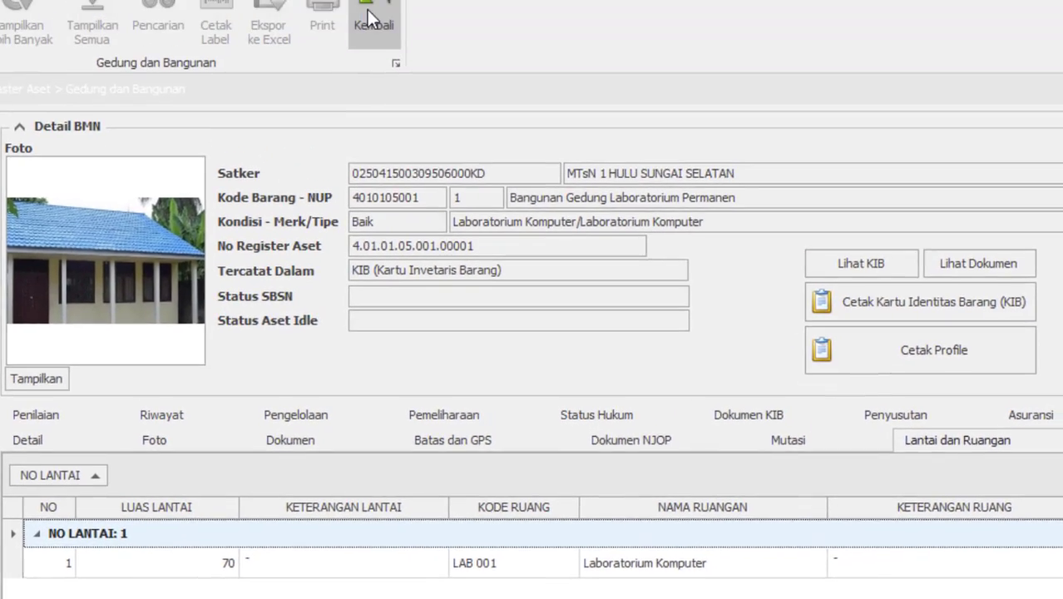
- Close the laboratory building detail, visit DBR | DBL, and minimise Master Aset to the launcher
left_click(372, 21)
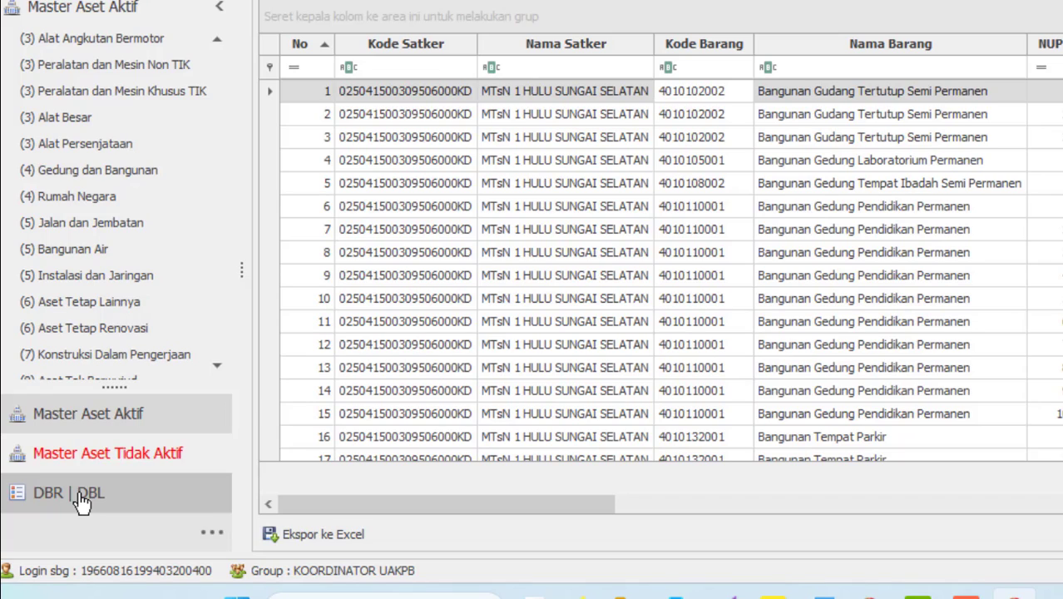
left_click(79, 494)
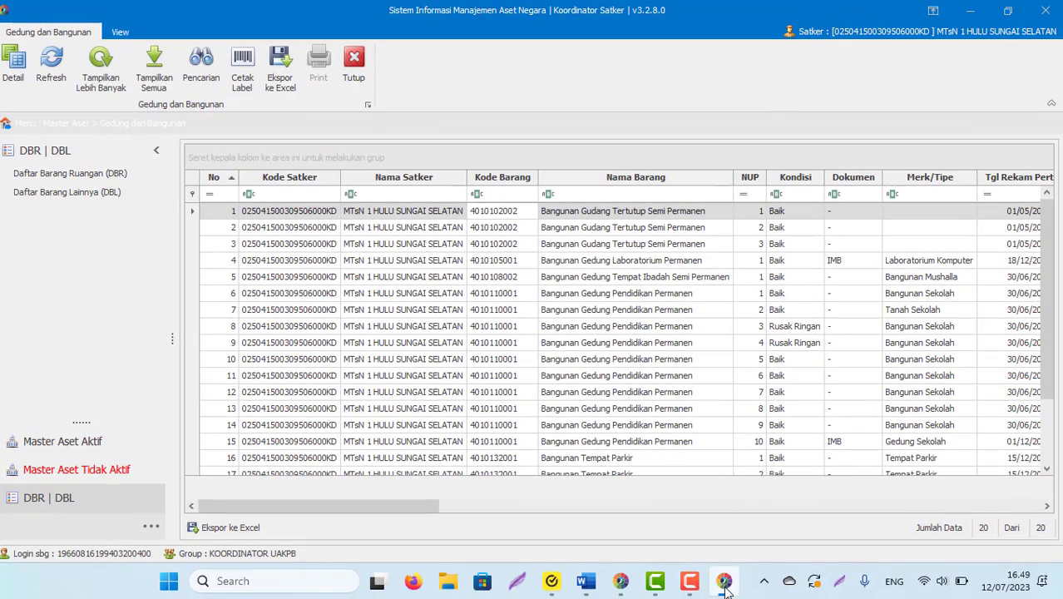
left_click(724, 585)
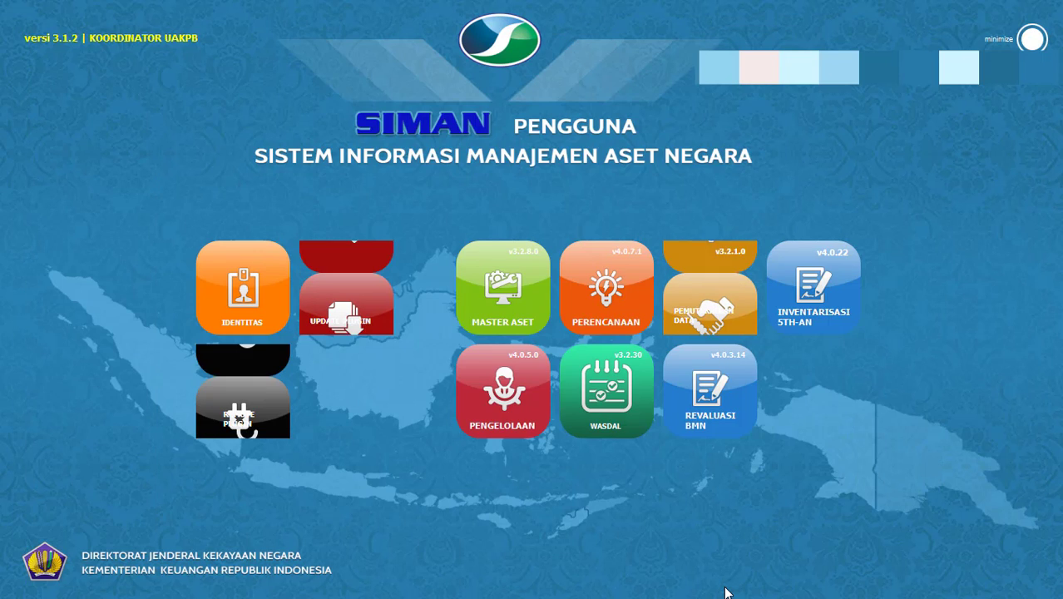
key("alt+Tab")
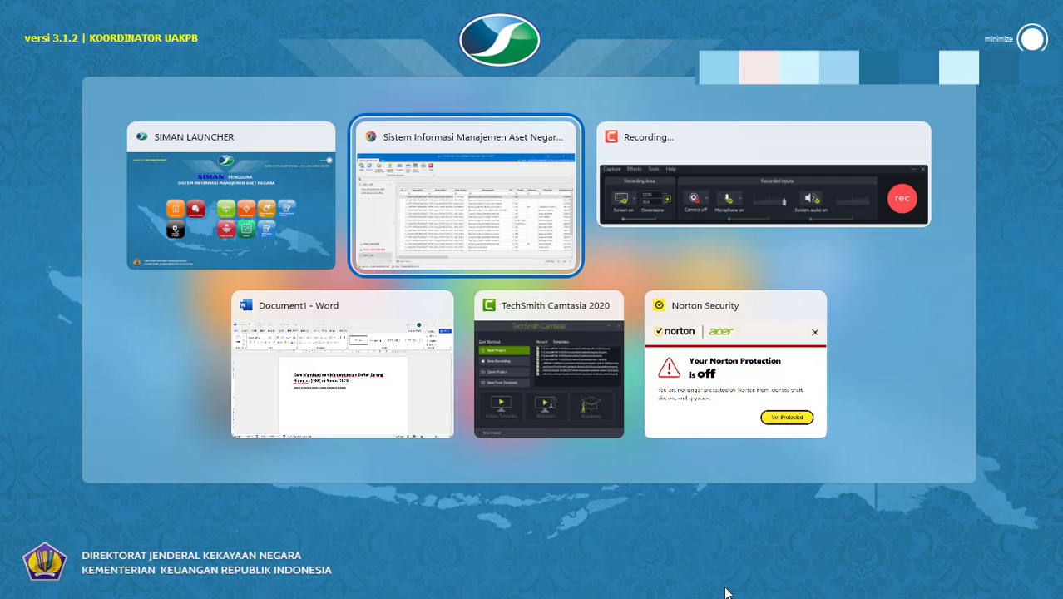